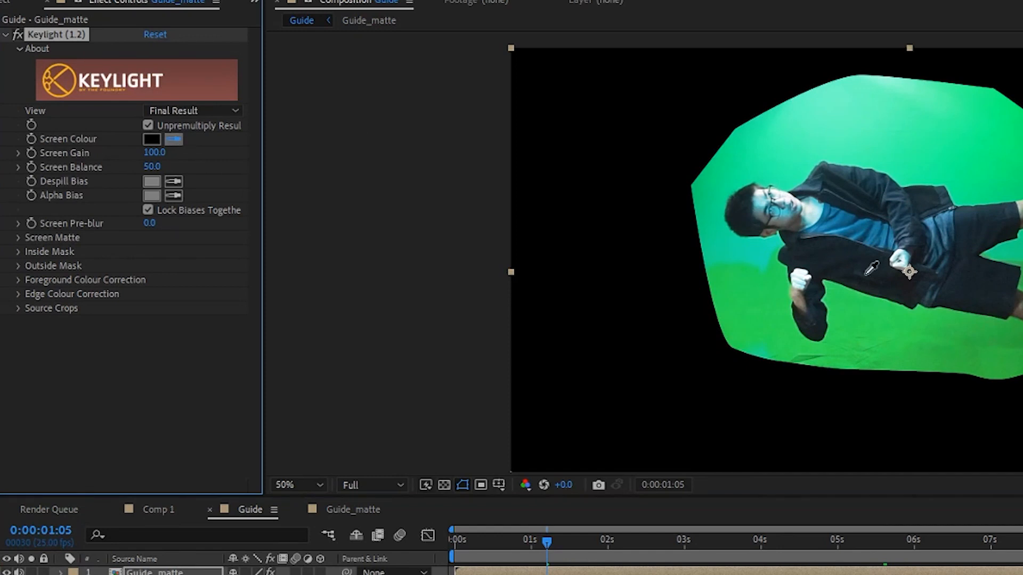
- Key out the green backdrop on Guide_matte by sampling Keylight's Screen Colour, with Clip Black at 57 and Clip White at 63
click(773, 261)
scroll(717, 256, up, 2)
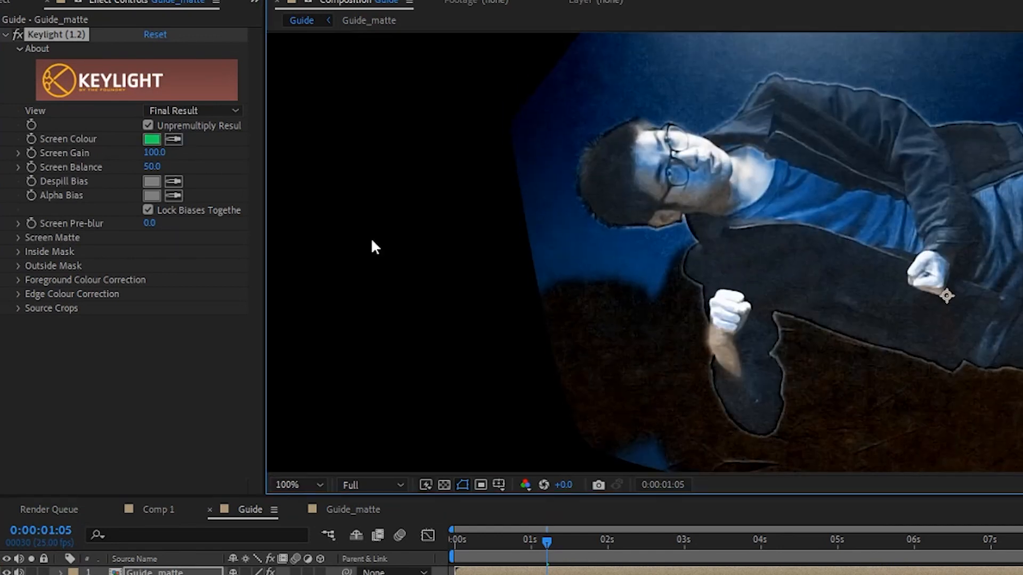
click(170, 112)
click(175, 201)
click(18, 238)
drag(151, 251, 183, 248)
click(227, 314)
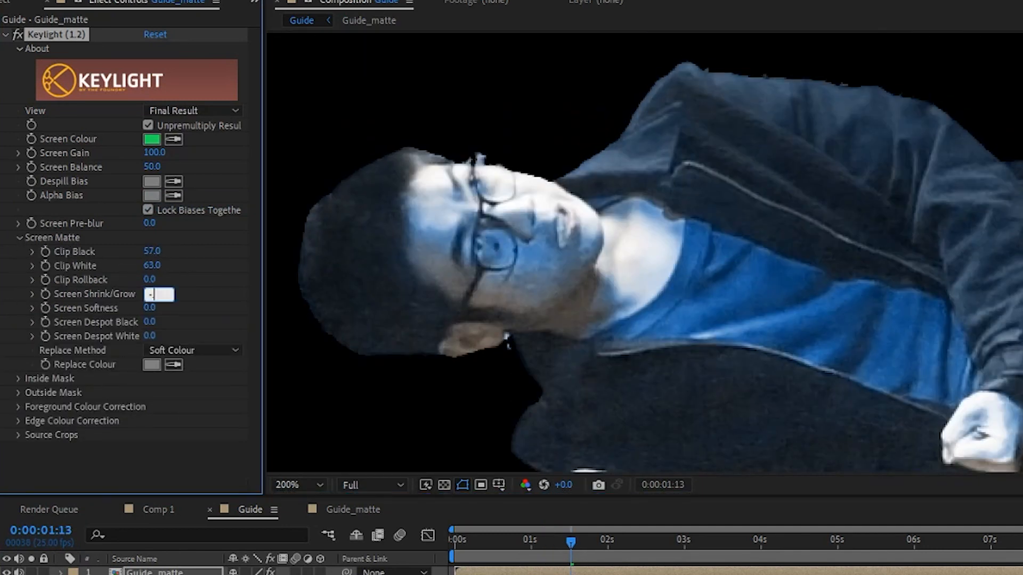
click(630, 530)
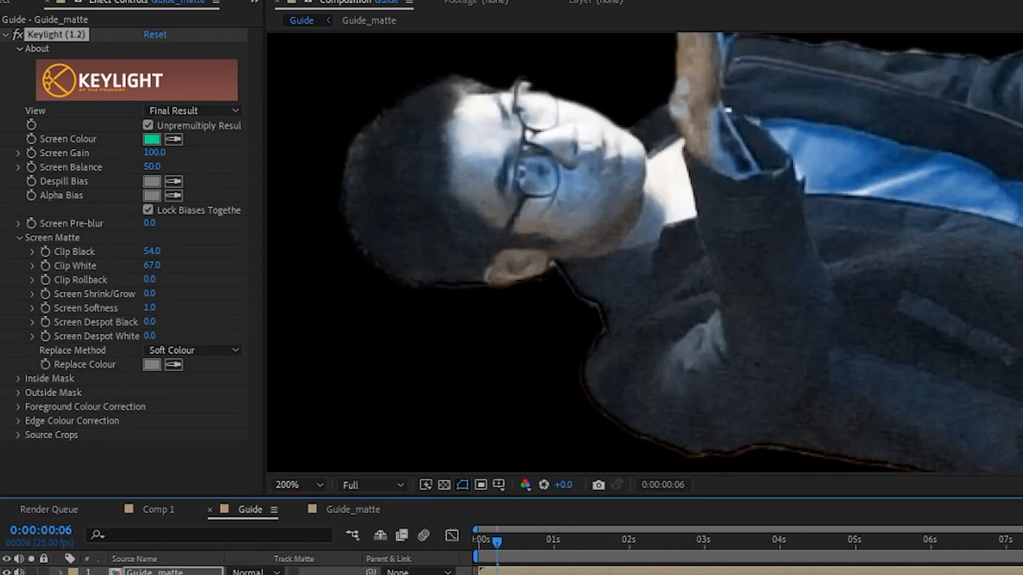
- Apply Advanced Spill Suppressor to the keyed Guide_matte layer and preview the cutout against transparency
key(ctrl+space)
text(dv)
click(151, 345)
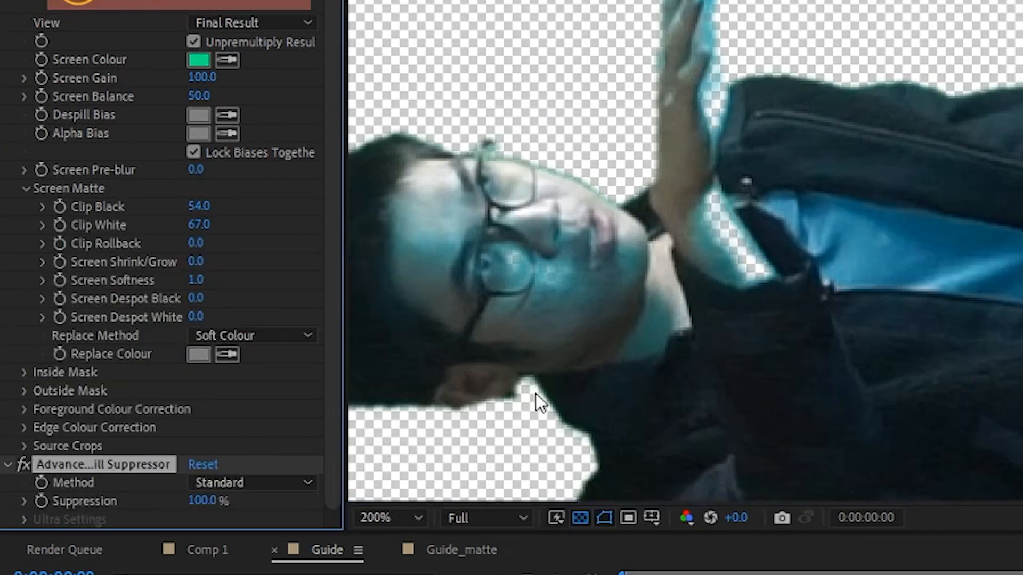
scroll(535, 394, down, 1)
drag(535, 393, 721, 316)
key(space)
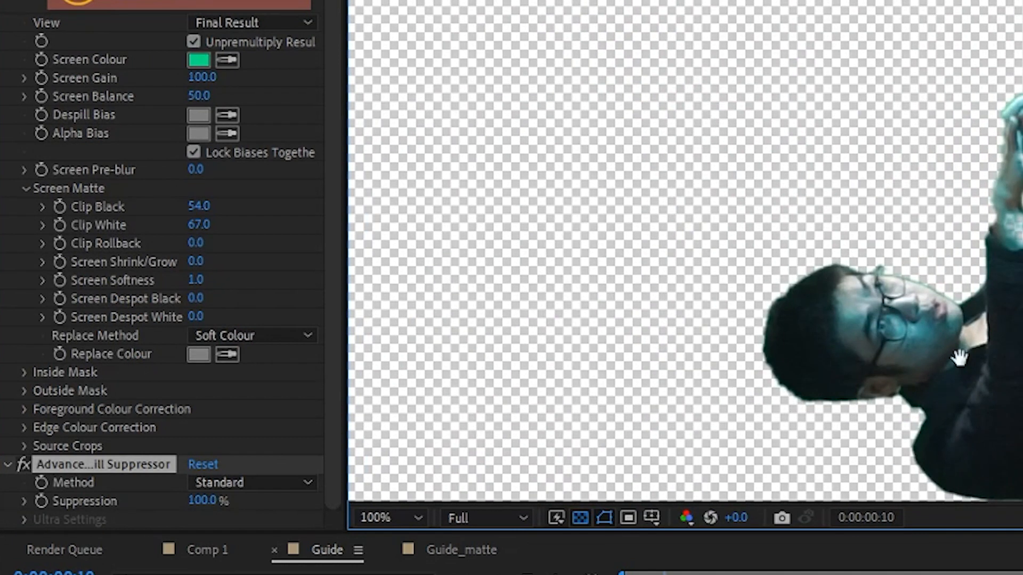
click(579, 516)
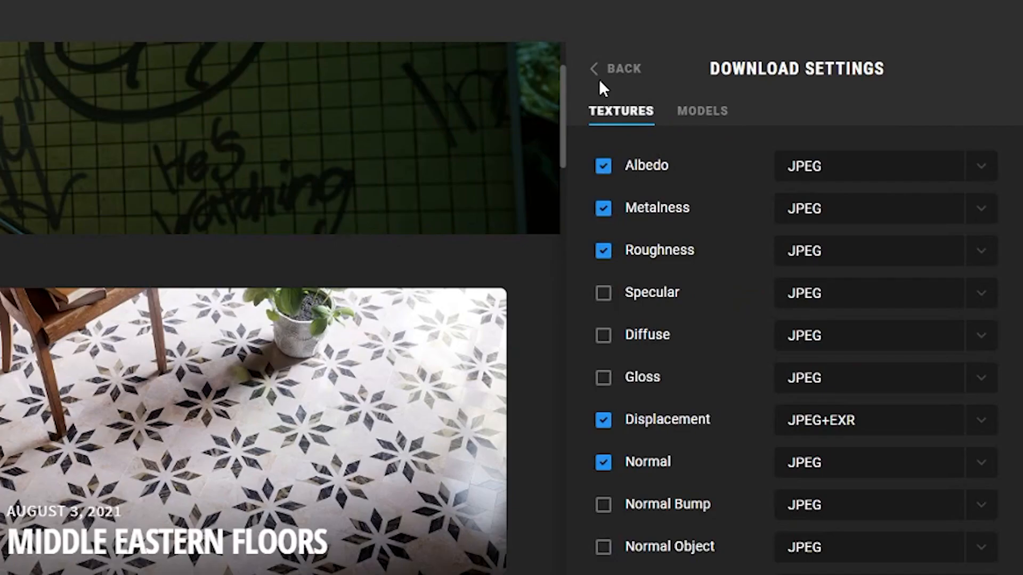
- Leave the texture download settings and browse the Mountain search results for canyon rock assets
click(611, 80)
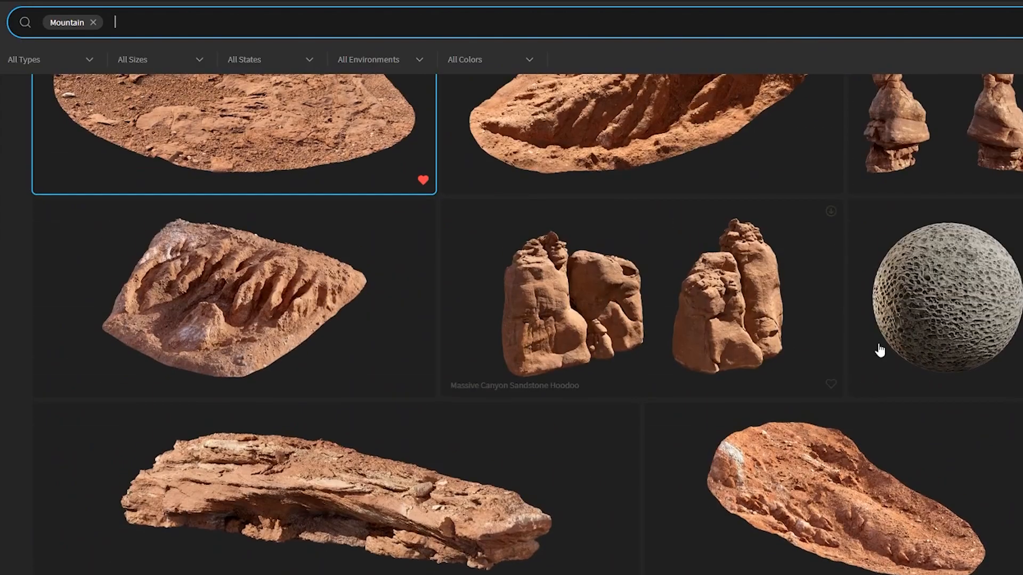
scroll(879, 346, up, 10)
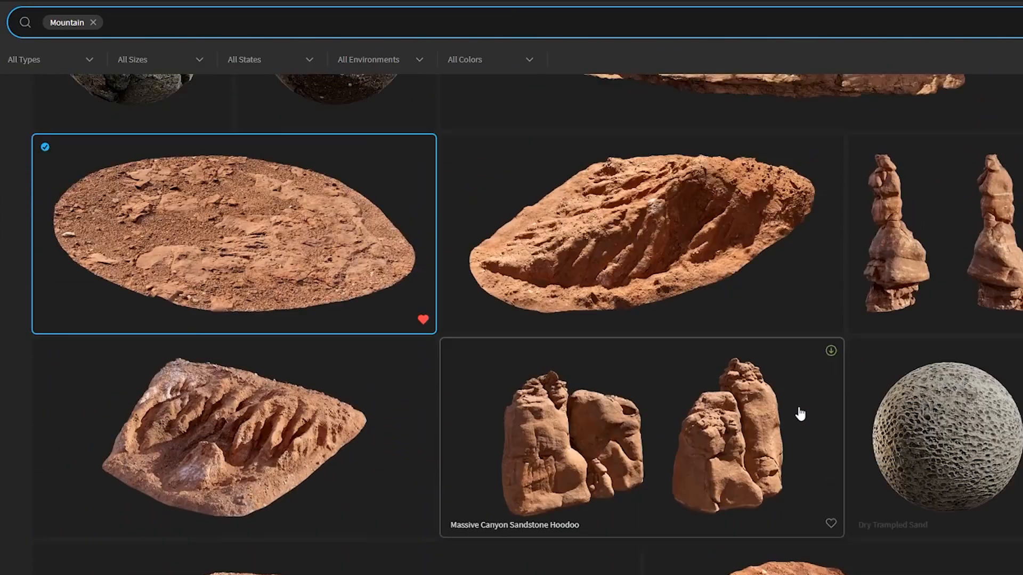
scroll(810, 377, up, 5)
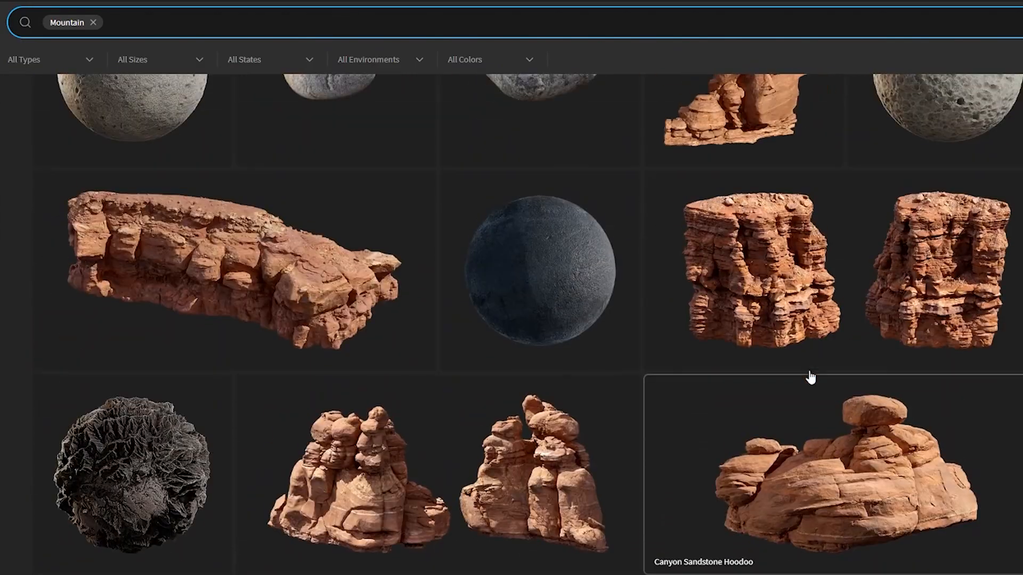
scroll(890, 385, up, 9)
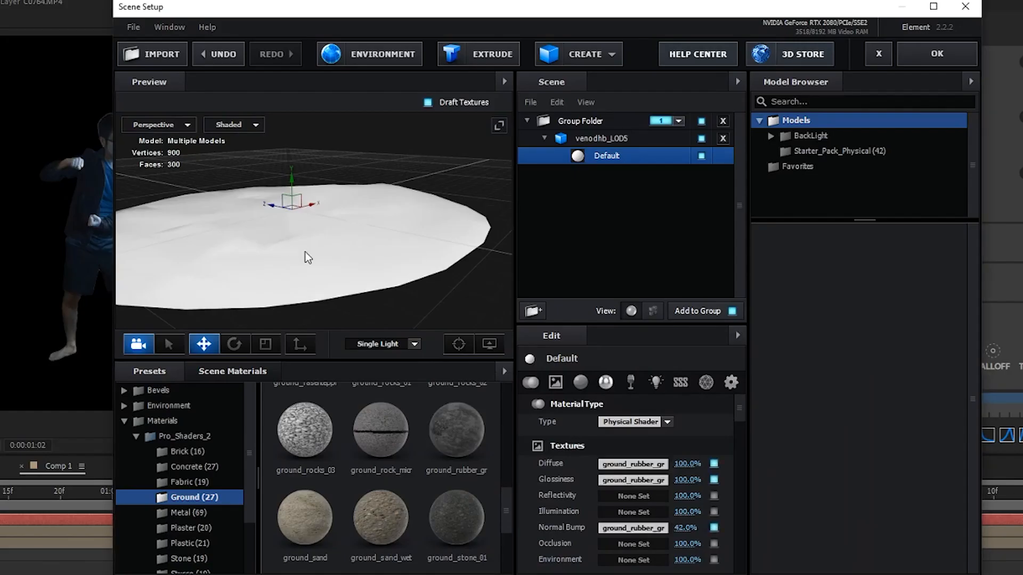
drag(305, 253, 377, 198)
scroll(344, 274, up, 3)
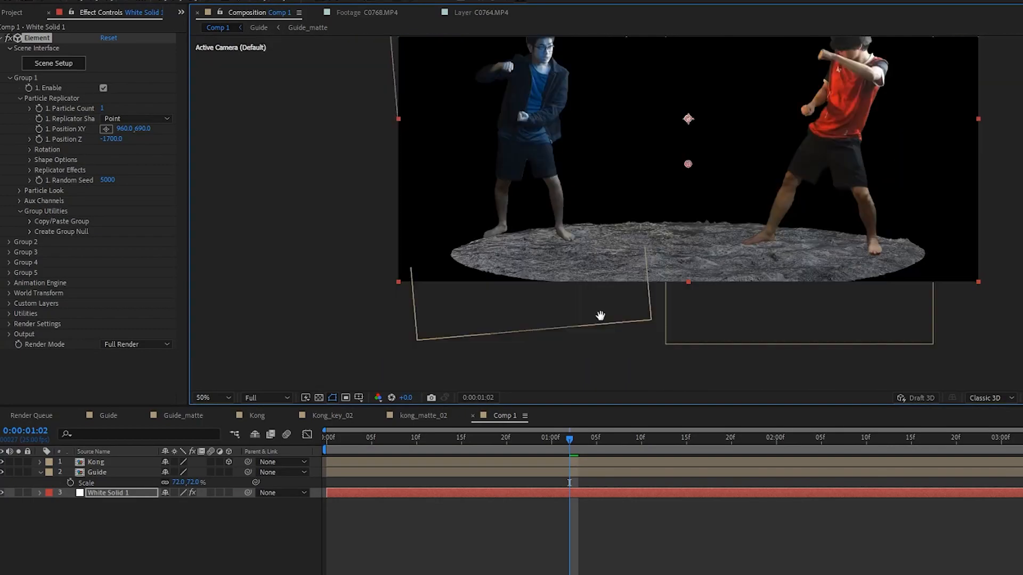
drag(600, 316, 599, 373)
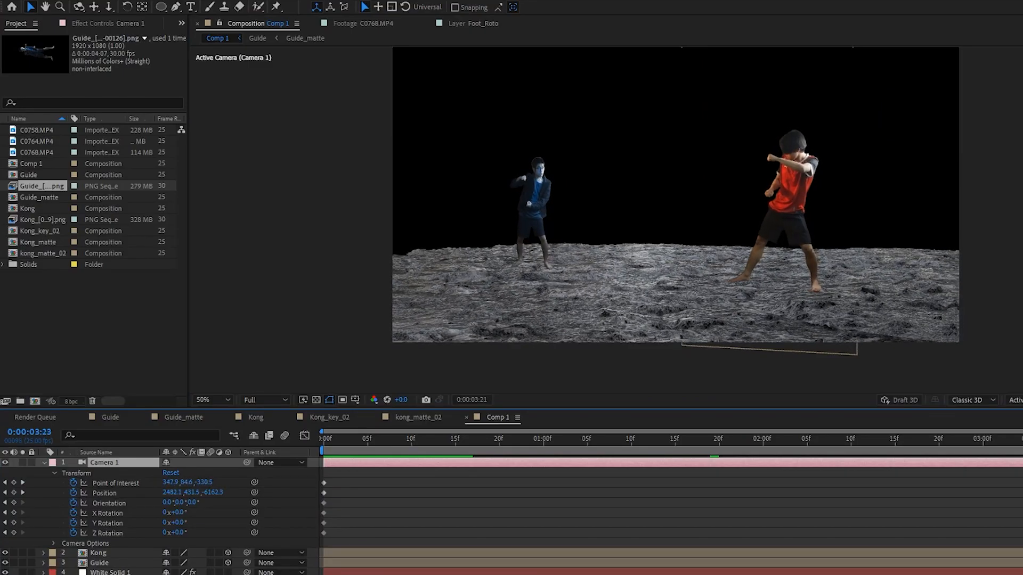
- Place the pexels-pixabay-414491.jpg sky image below Rock_ground in Comp 1, adjust its placement as the backdrop and preview the shot
drag(1022, 442, 804, 487)
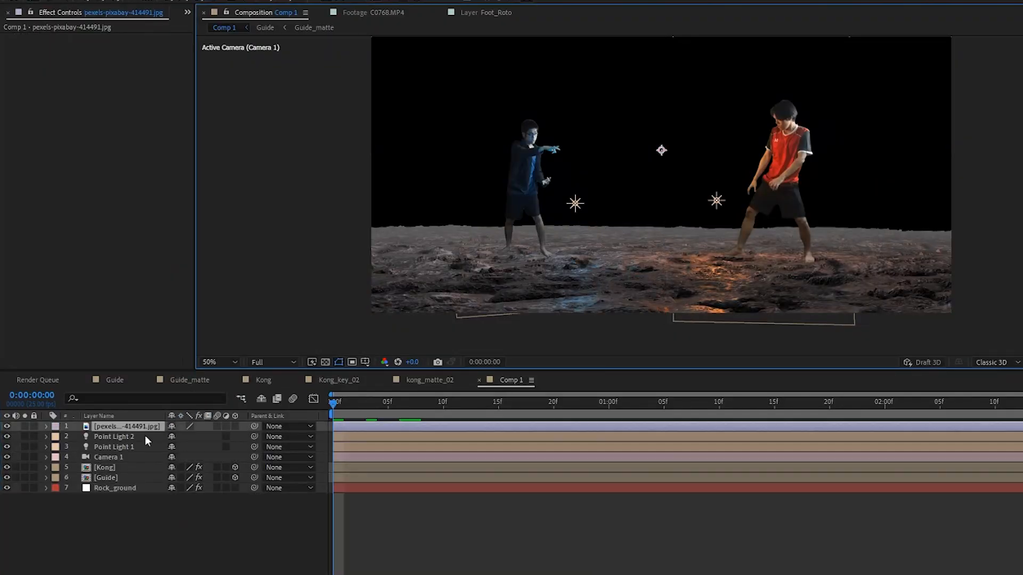
drag(137, 428, 137, 530)
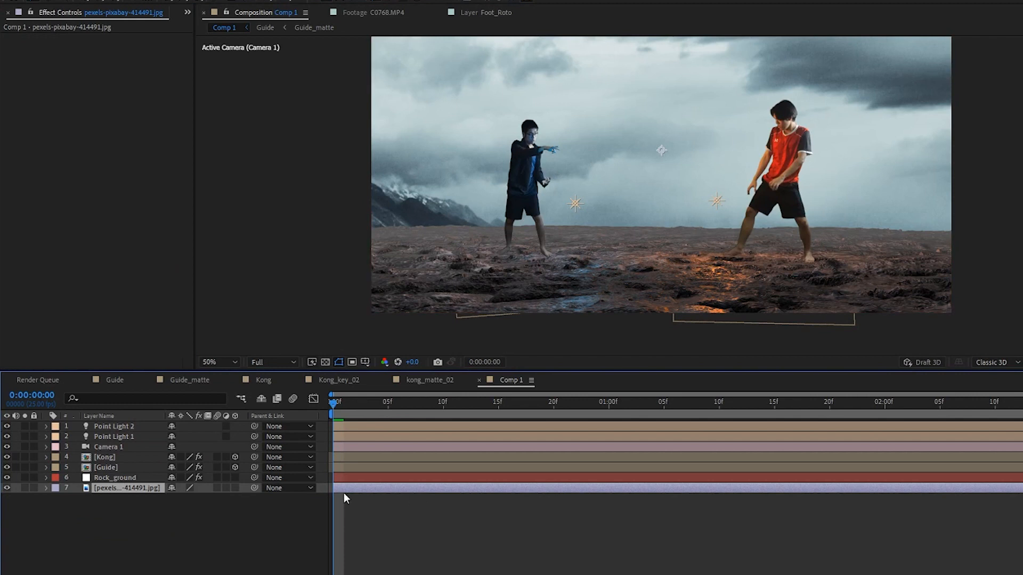
drag(208, 506, 178, 506)
mouse_move(589, 227)
mouse_down()
mouse_move(589, 197)
mouse_move(583, 237)
mouse_up()
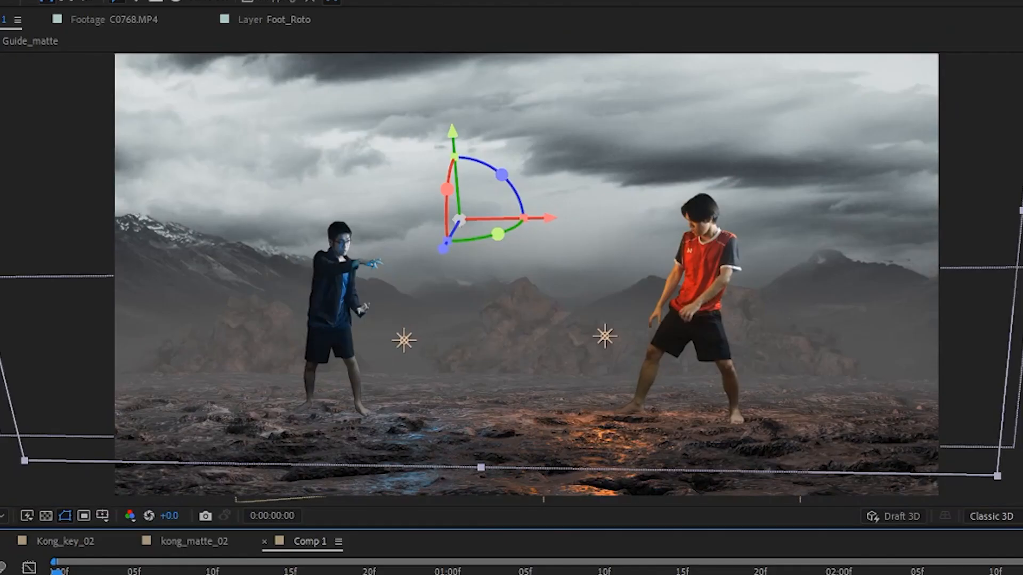
key(space)
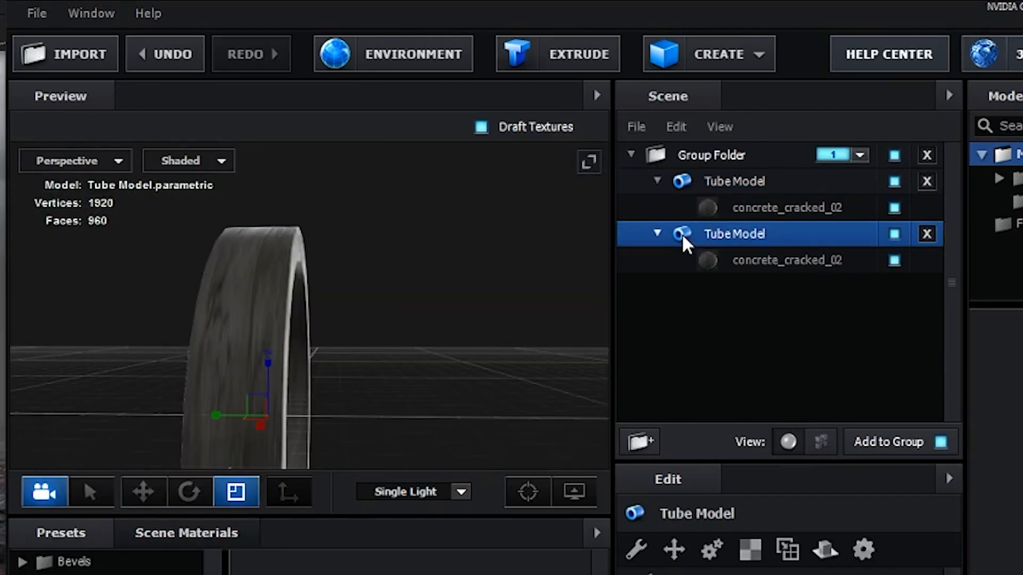
drag(298, 319, 283, 286)
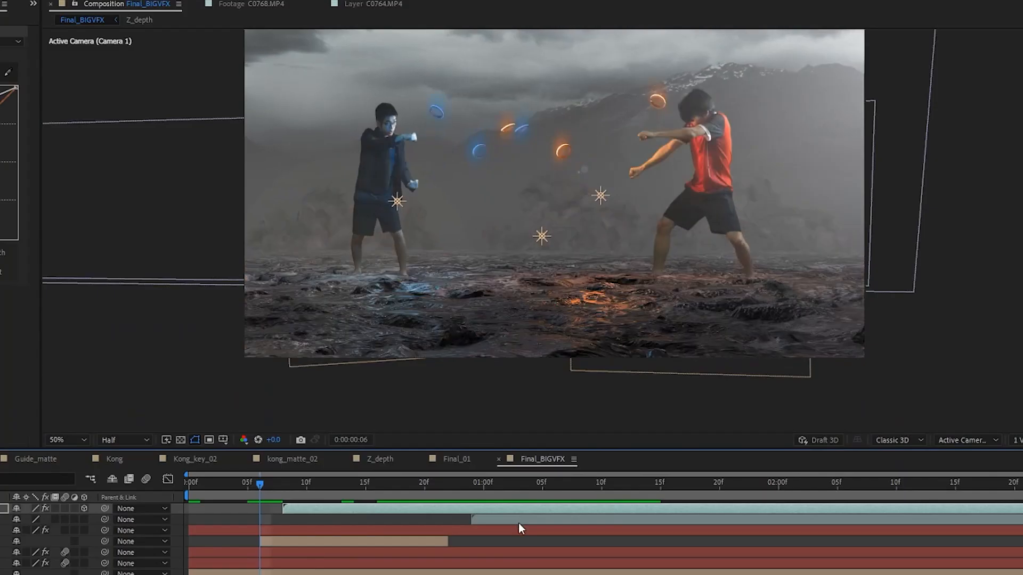
- Keyframe the blast smoke layer's opacity at 100% in Final_BIGVFX and preview the shot
click(603, 506)
drag(566, 498, 746, 494)
key(t)
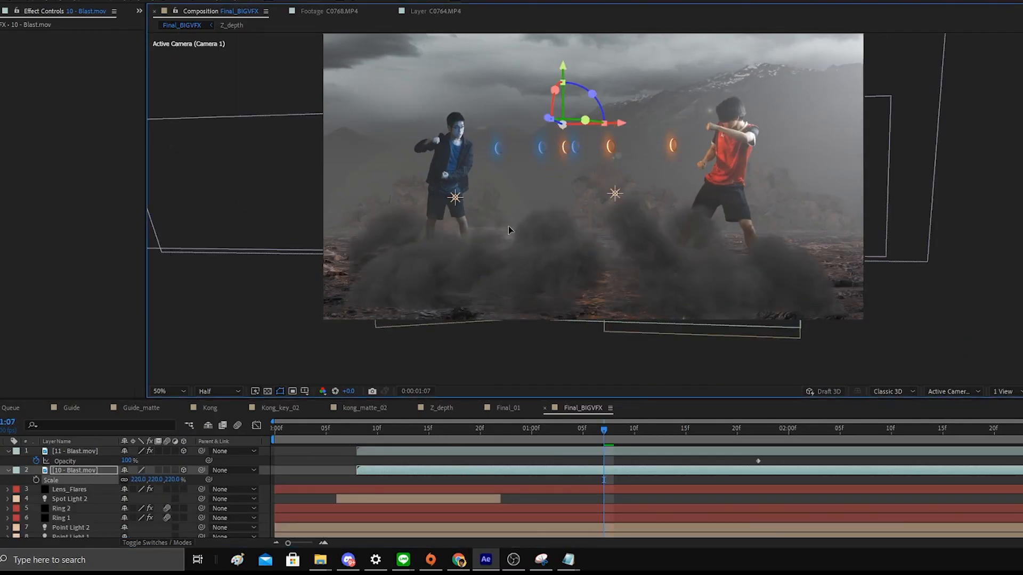
drag(605, 430, 429, 440)
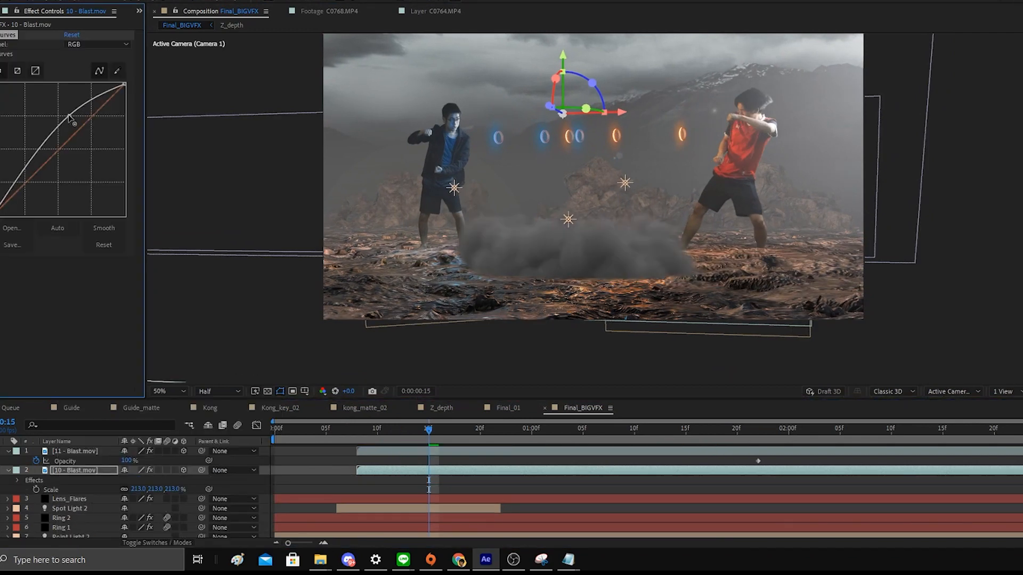
mouse_move(78, 110)
mouse_down()
mouse_move(101, 91)
mouse_move(79, 110)
mouse_up()
key(space)
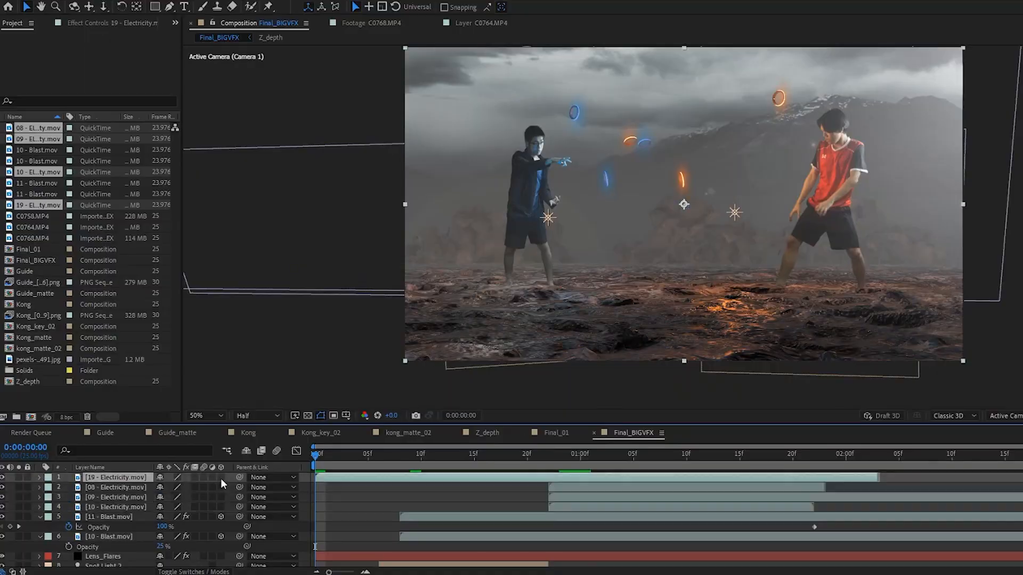
- Set the blending mode of the 08, 09 and 10 electricity clips in Final_BIGVFX to Screen
click(394, 461)
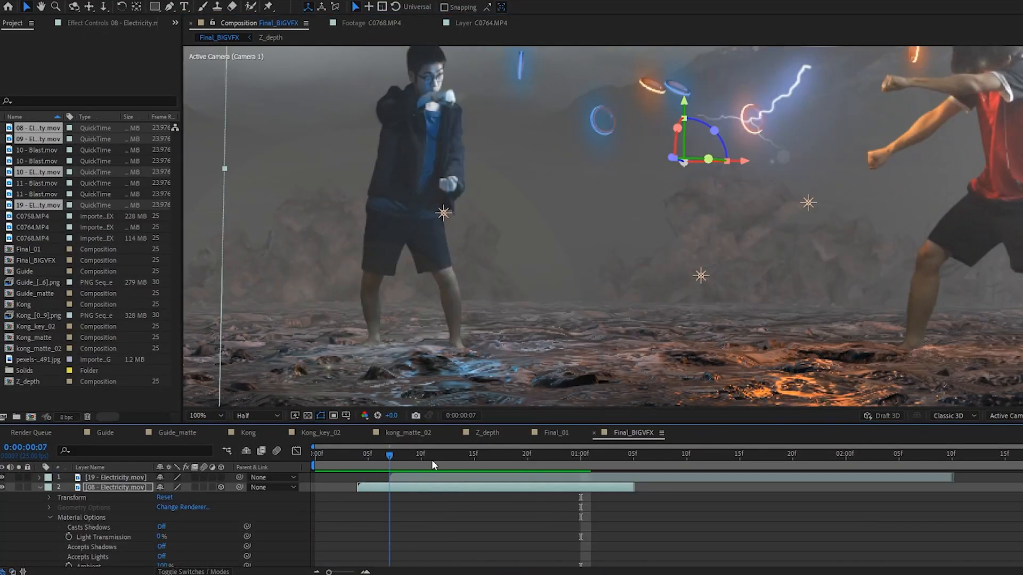
right_click(534, 151)
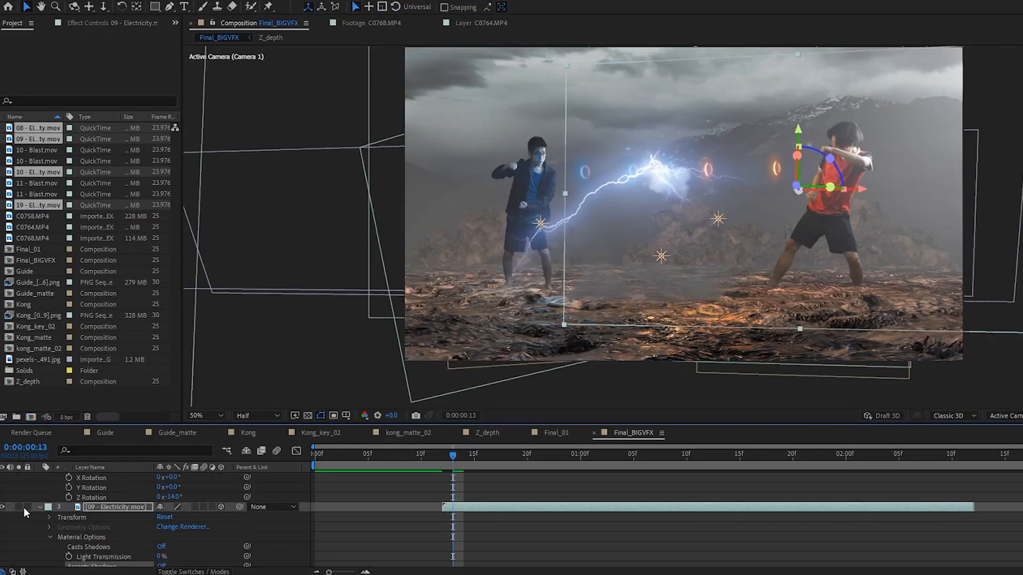
click(174, 507)
click(185, 143)
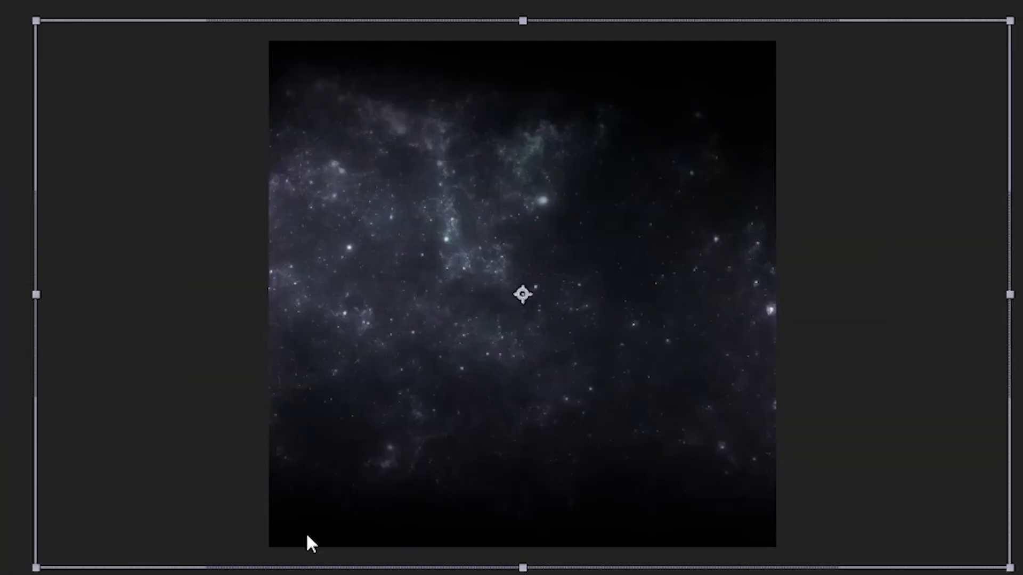
key(ctrl+y)
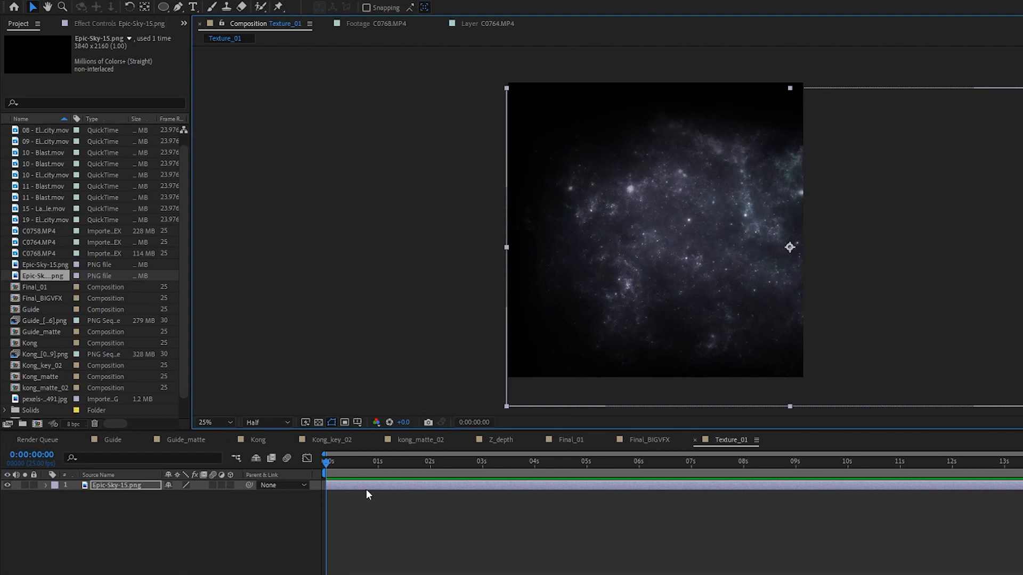
key(ctrl+space)
text(c)
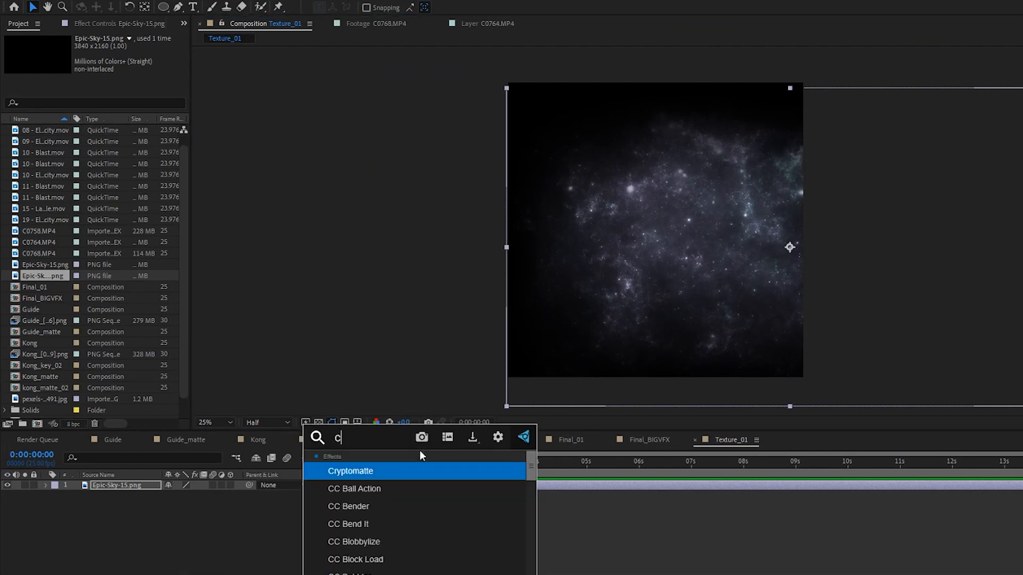
text(c cy)
key(Return)
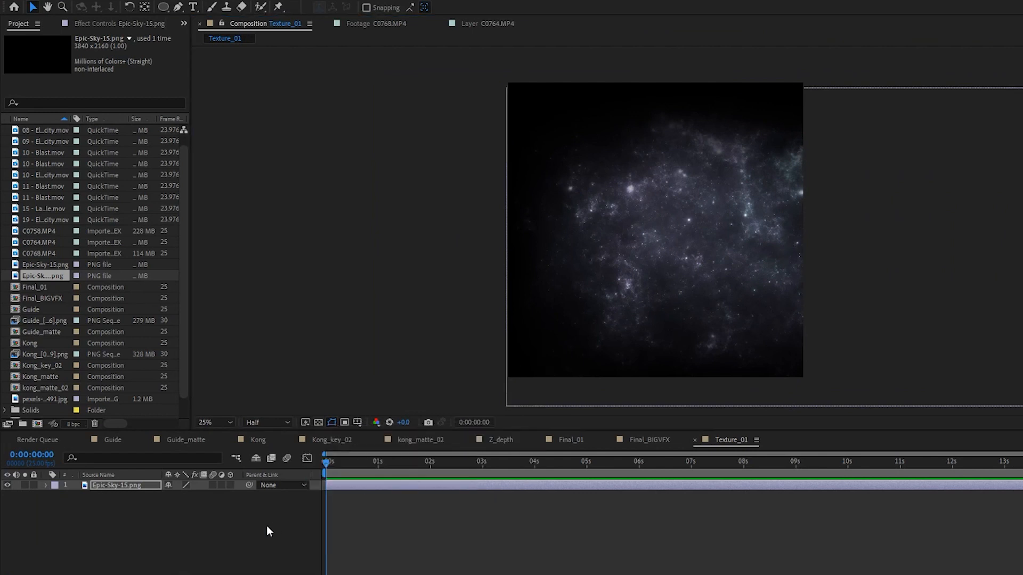
- Apply the CC Cylinder effect to the Epic-Sky-15.png layer in Texture_01 and adjust the cylinder's radius
key(ctrl+space)
text(cc cy)
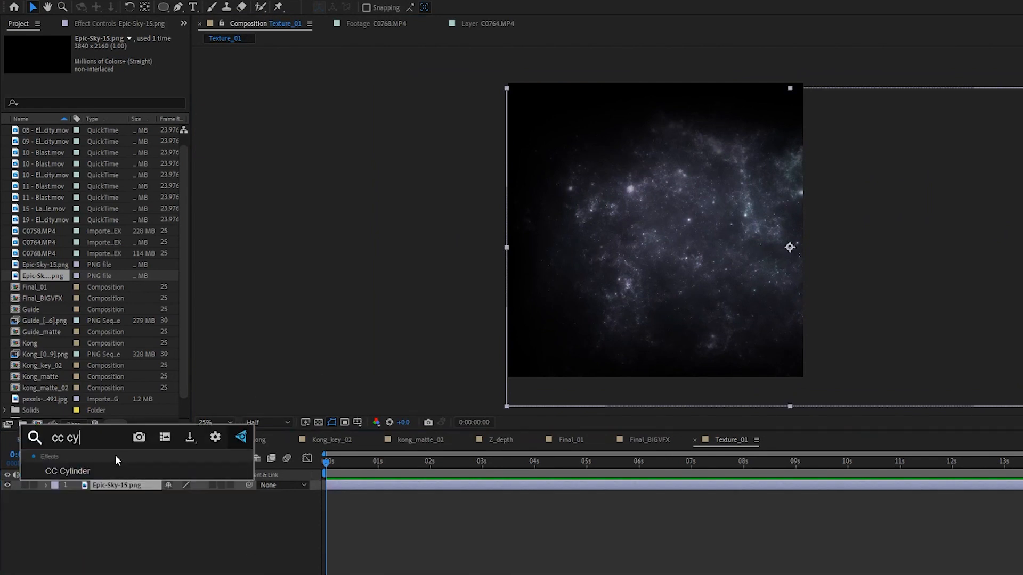
click(104, 470)
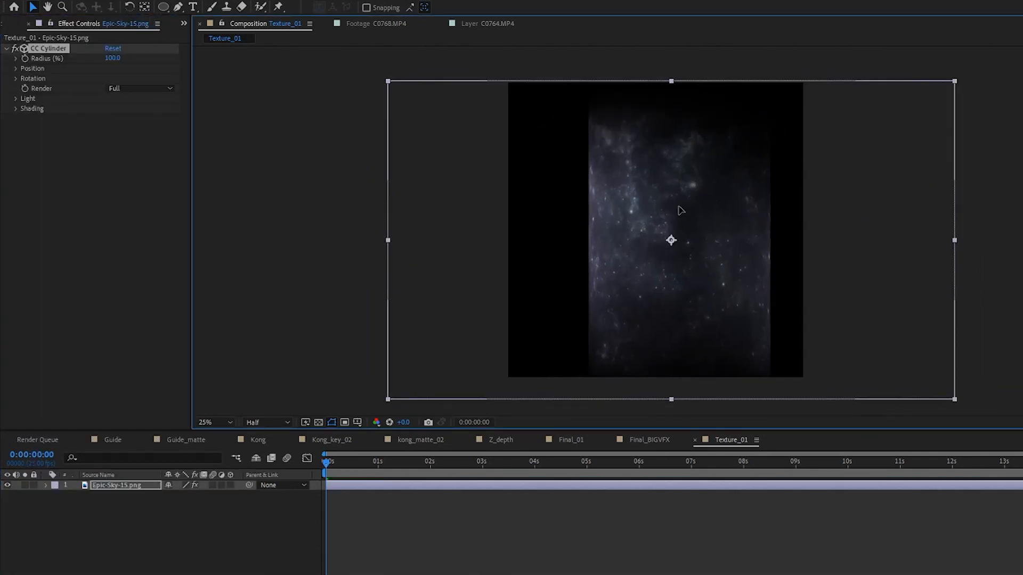
drag(113, 59, 68, 78)
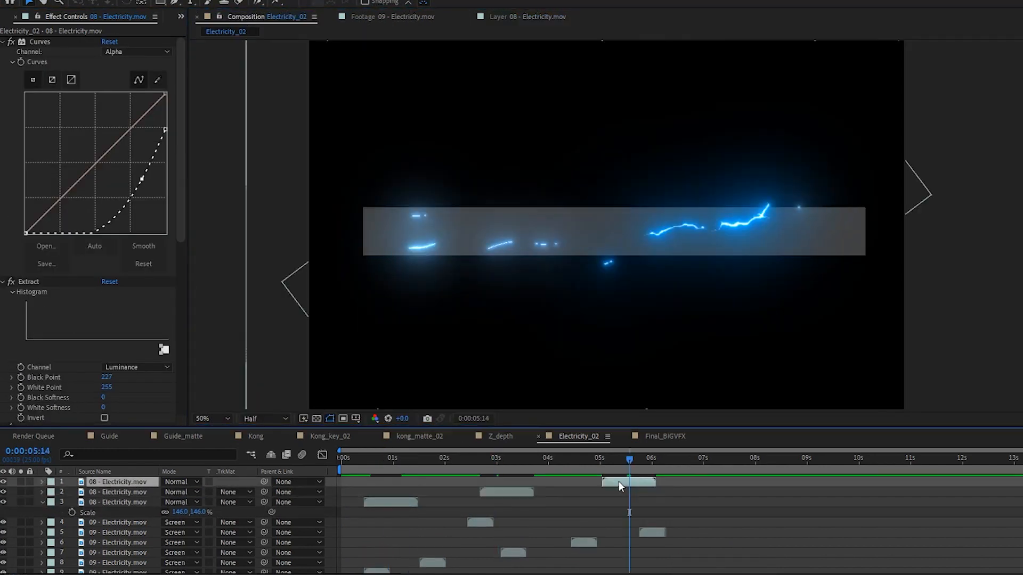
- Preview the Electricity_02 animation with its turbulent displacement from the first frame
key(Home)
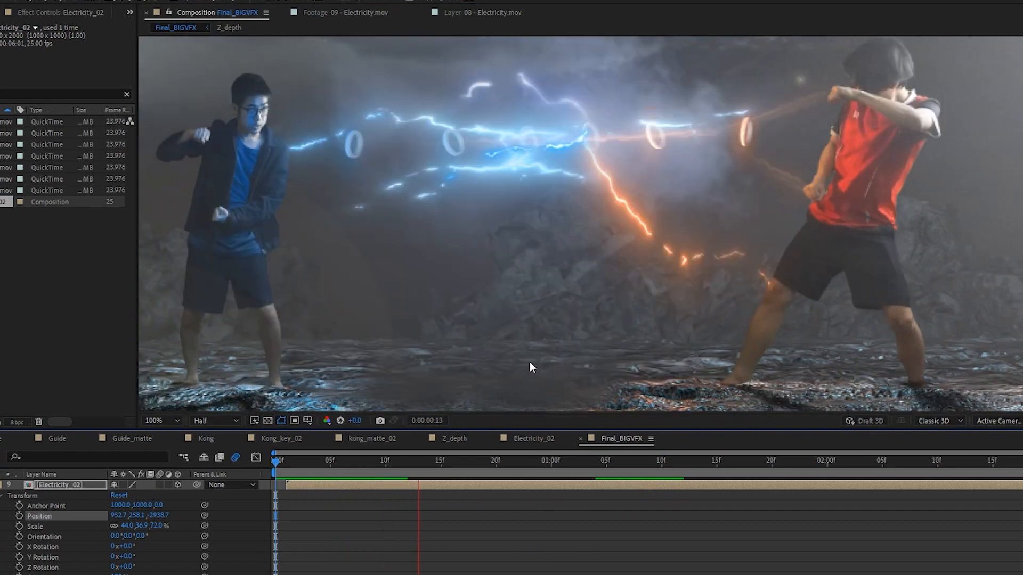
key(space)
key(space)
key(space)
key(space)
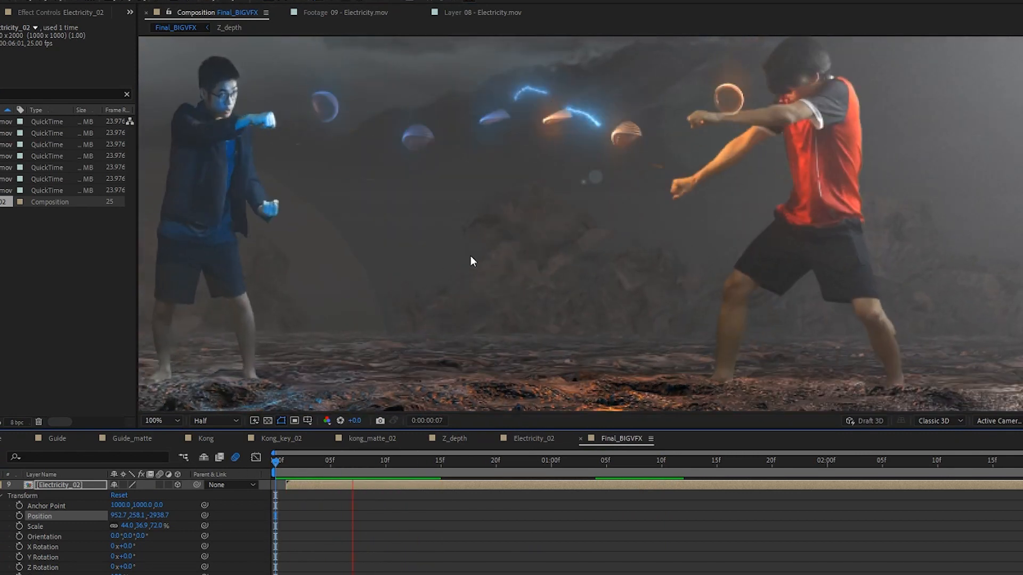
- Scrub through Final_BIGVFX 2 and Final_BIGVFX to review the wind map and the clash between the two fighters
scroll(470, 255, down, 2)
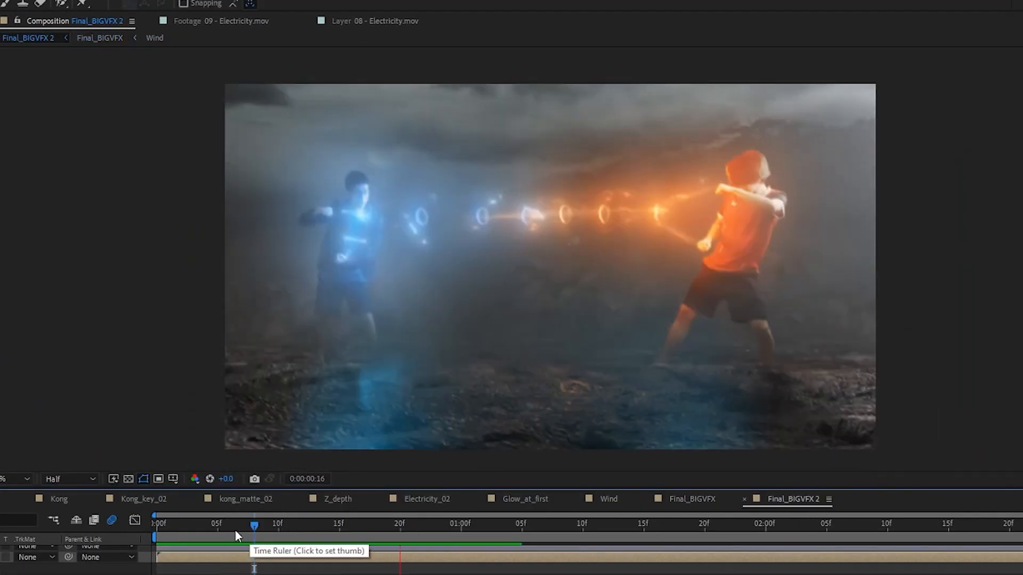
drag(235, 527, 354, 528)
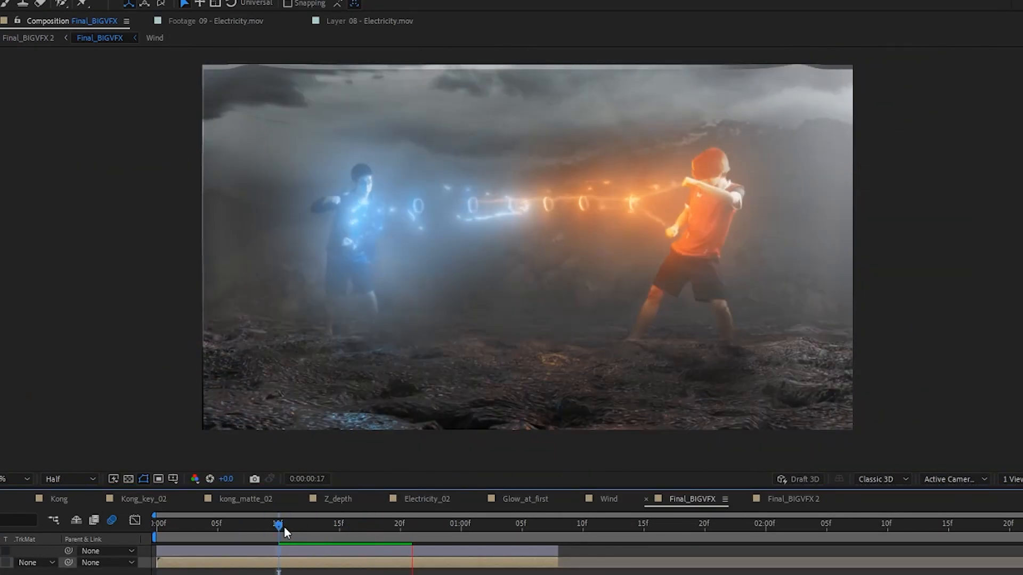
drag(280, 527, 729, 525)
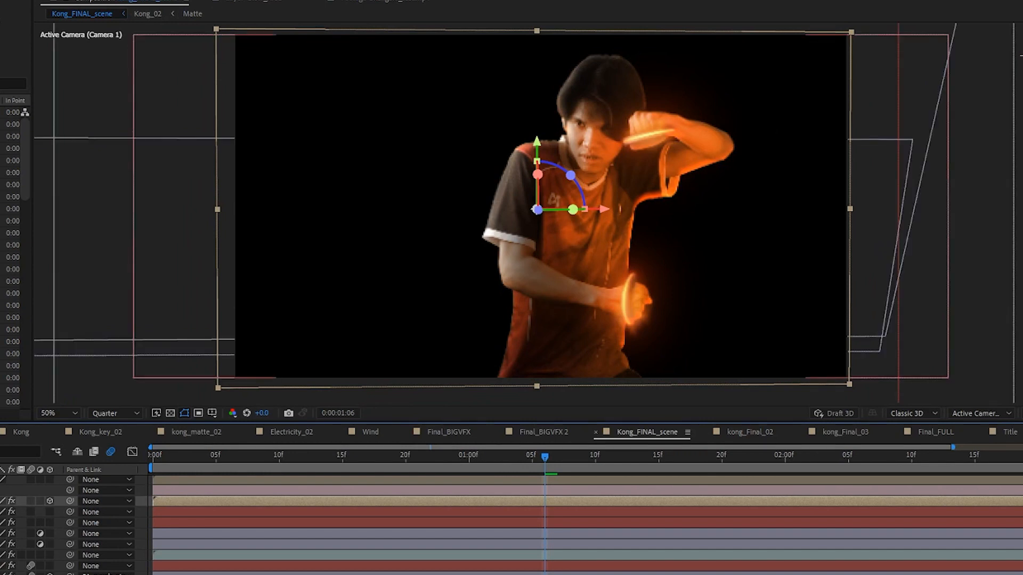
- Review the layer stack of Kong_FINAL_scene and preview the composite with the flames and glowing rings
scroll(511, 524, up, 1)
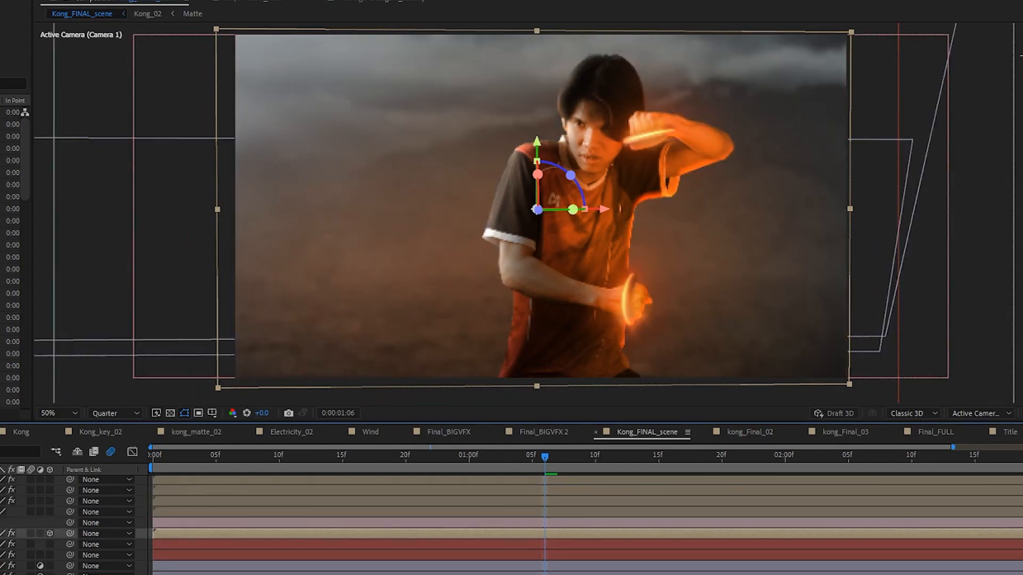
scroll(511, 525, down, 1)
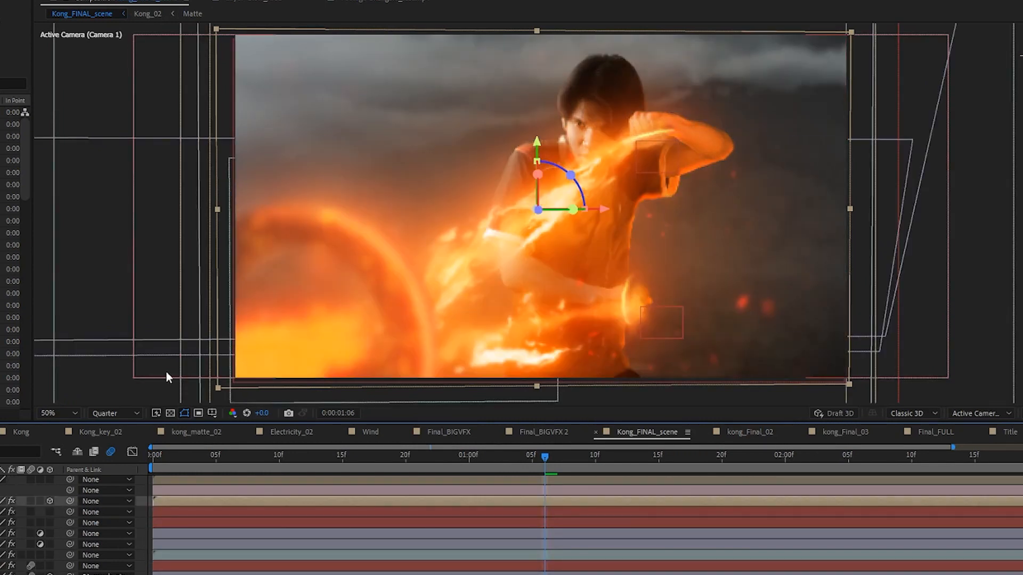
click(114, 307)
key(space)
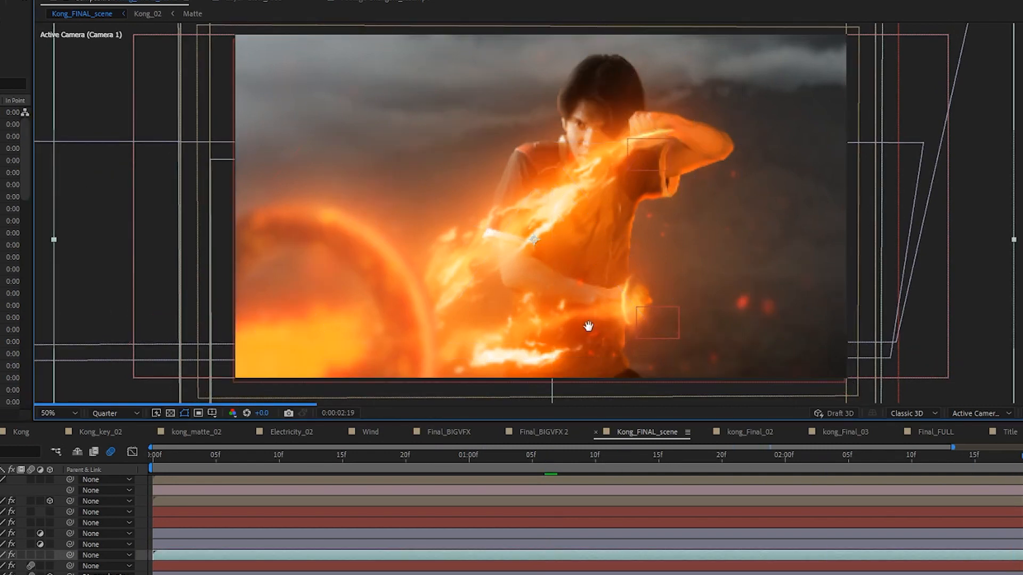
drag(588, 326, 582, 328)
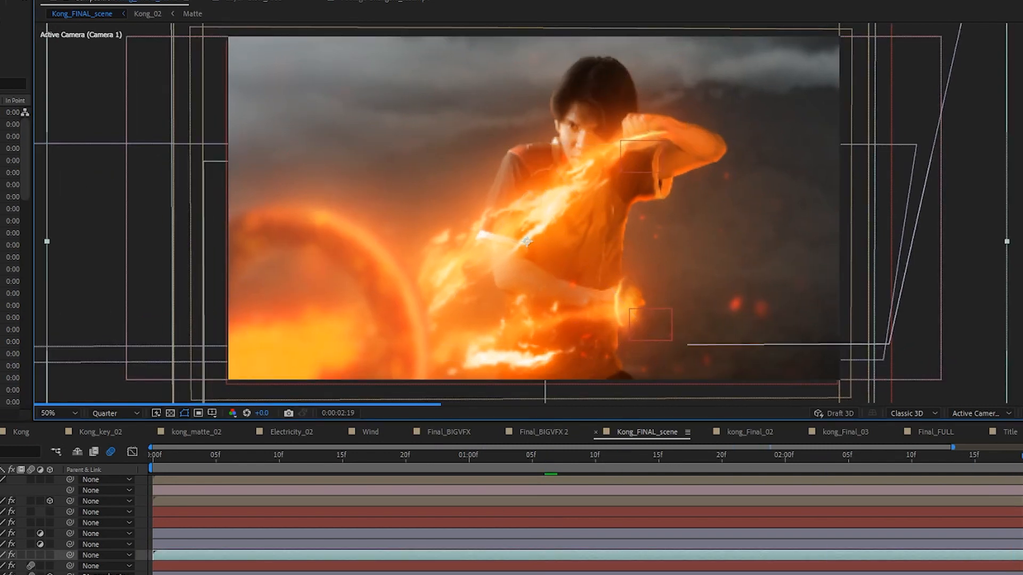